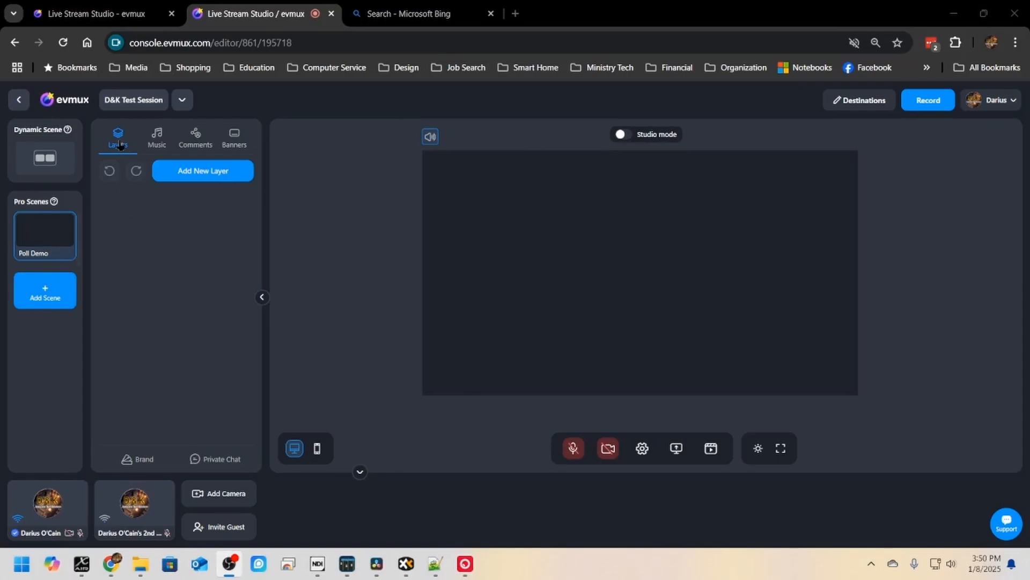
# - Add the Polls app from the App Market to the Poll Demo scene and nudge its chart slightly on the stage
pyautogui.click(206, 181)
pyautogui.click(206, 179)
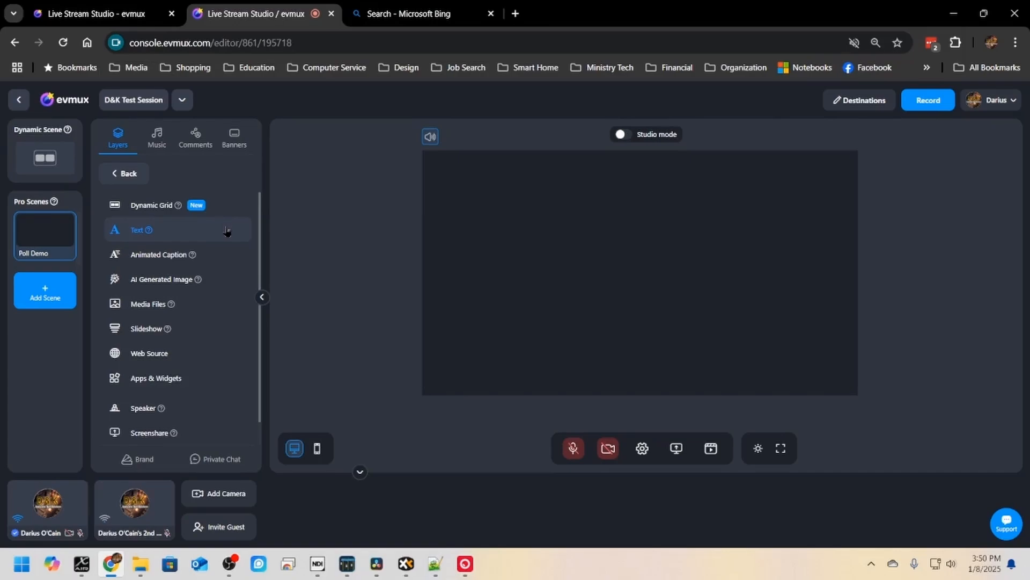
pyautogui.click(165, 379)
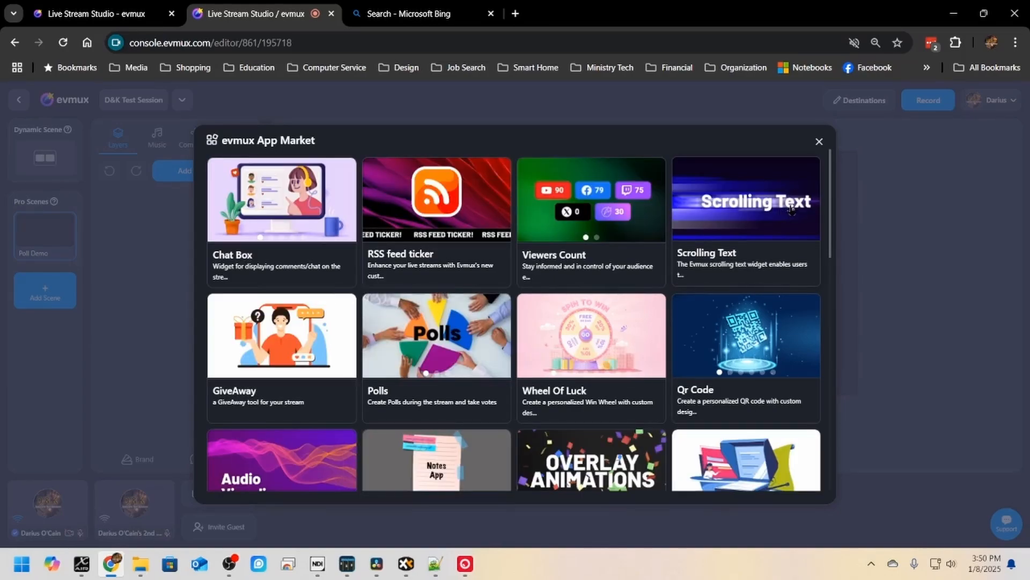
pyautogui.click(433, 346)
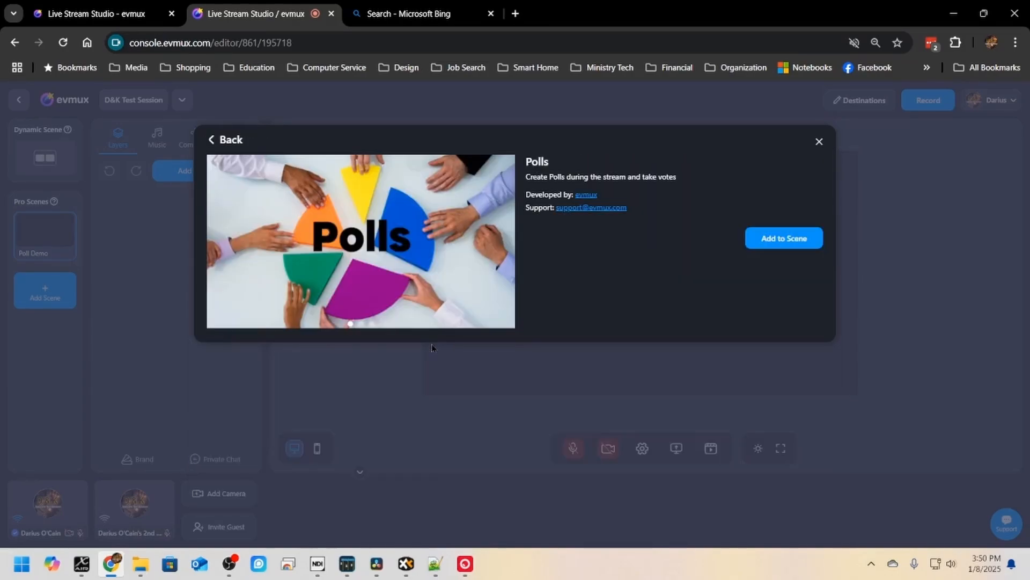
pyautogui.click(779, 242)
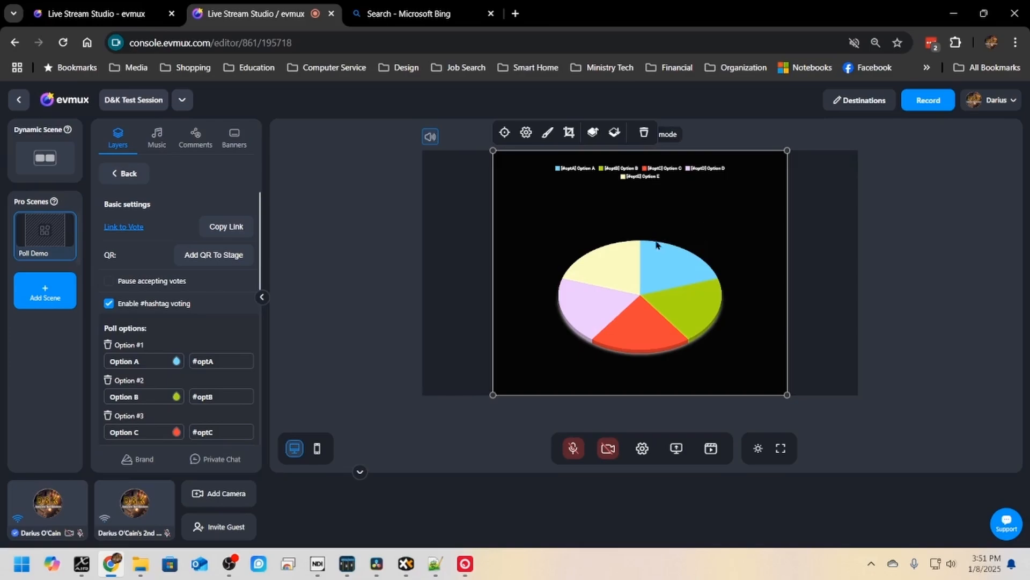
pyautogui.moveTo(658, 242); pyautogui.dragTo(662, 247)
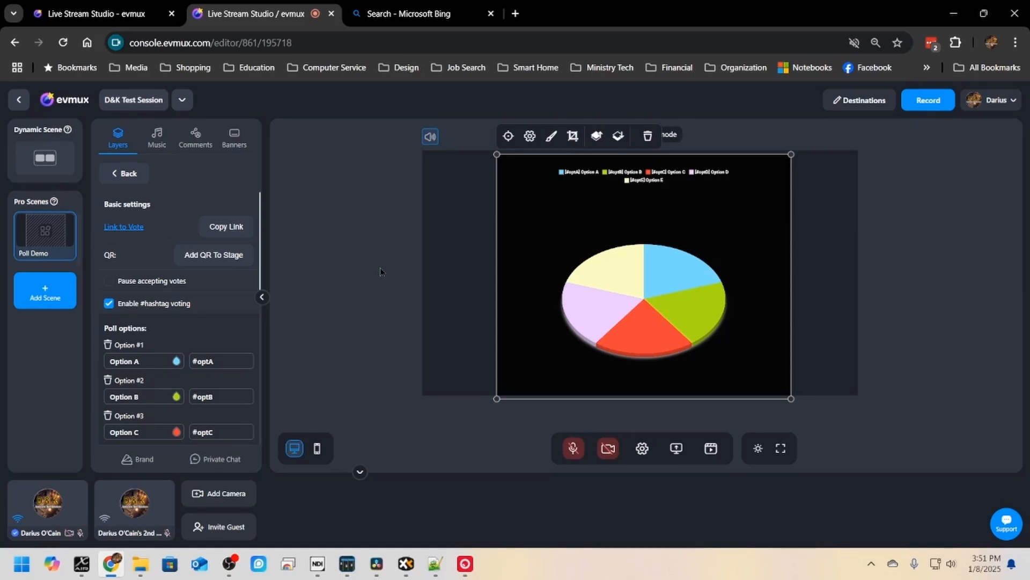
# - View the poll's public voting page from its vote link and close the page
pyautogui.click(128, 228)
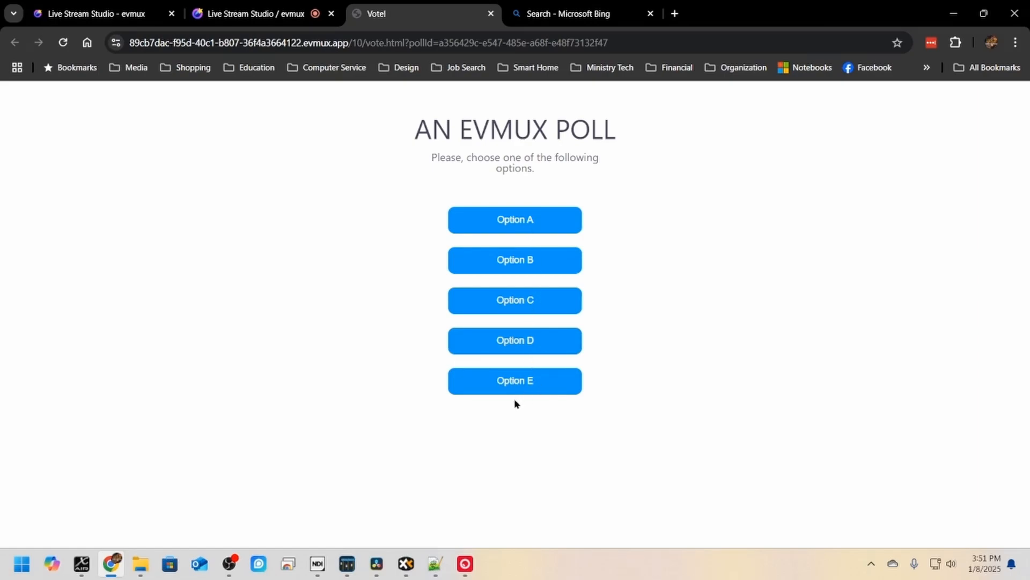
pyautogui.click(491, 15)
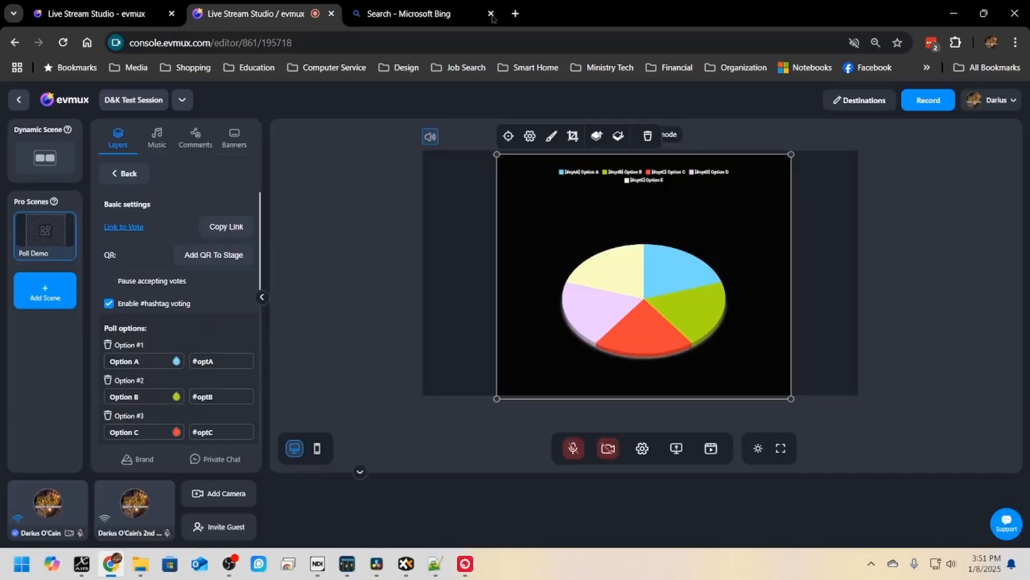
# - Add the poll's QR code to the stage, enlarged and positioned beside the pie chart
pyautogui.click(217, 259)
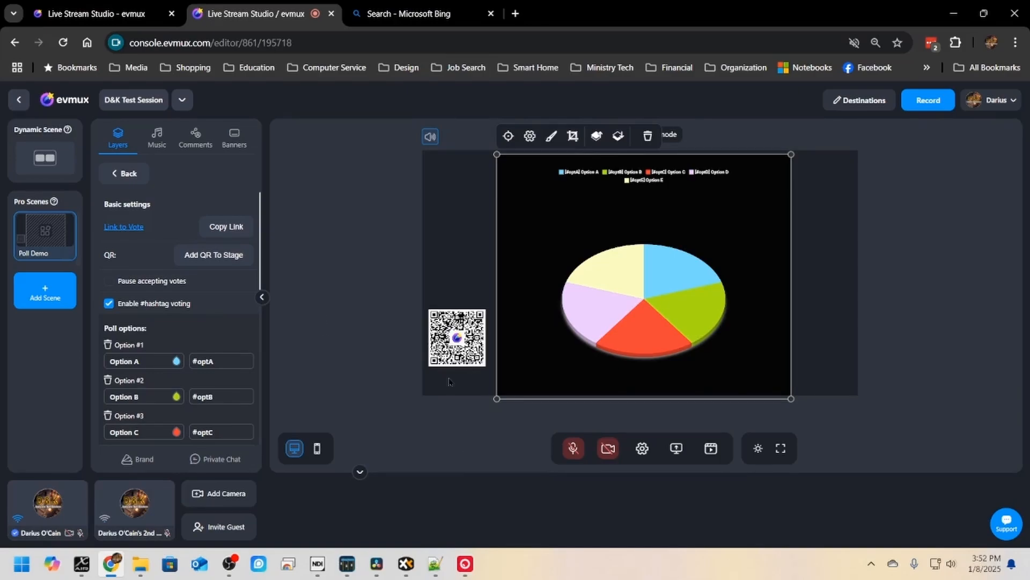
pyautogui.moveTo(458, 354)
pyautogui.mouseDown()
pyautogui.moveTo(468, 348)
pyautogui.moveTo(461, 333)
pyautogui.moveTo(543, 376)
pyautogui.mouseUp()
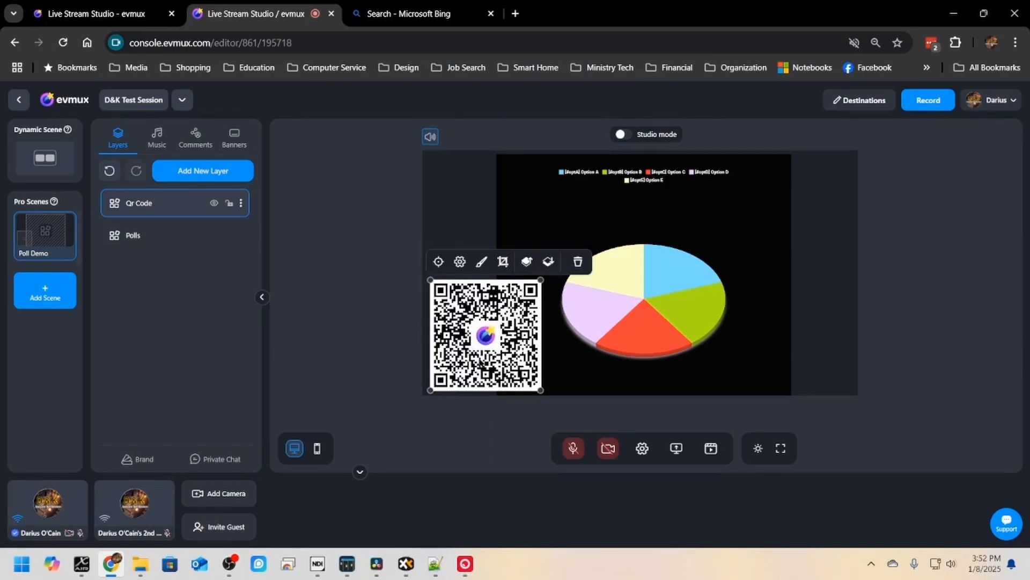
pyautogui.moveTo(479, 360); pyautogui.dragTo(487, 344)
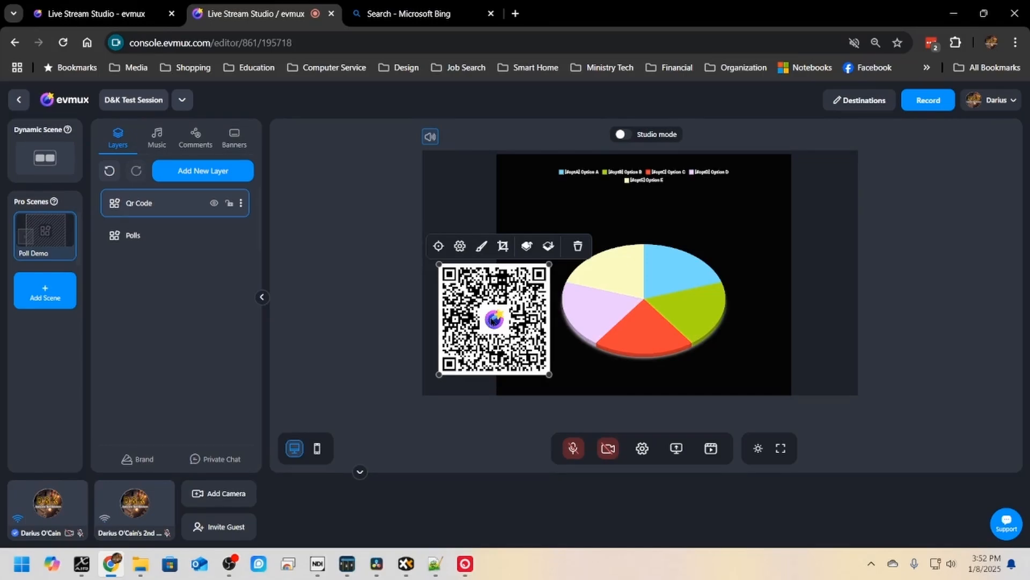
# - Examine the QR code layer's data, styling and colour settings, and return to the Polls layer's settings
pyautogui.click(154, 209)
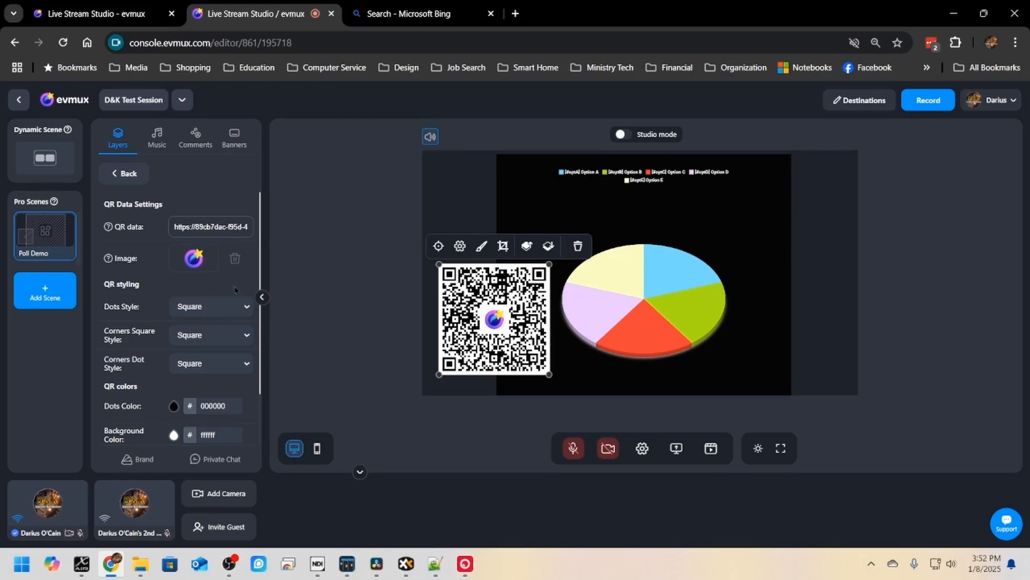
pyautogui.click(293, 219)
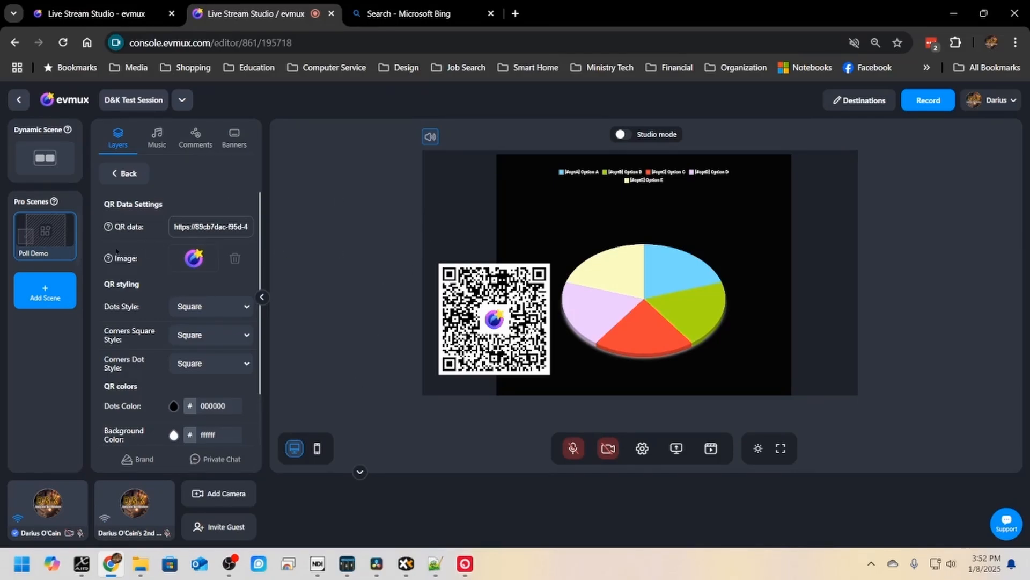
pyautogui.click(123, 173)
pyautogui.click(124, 236)
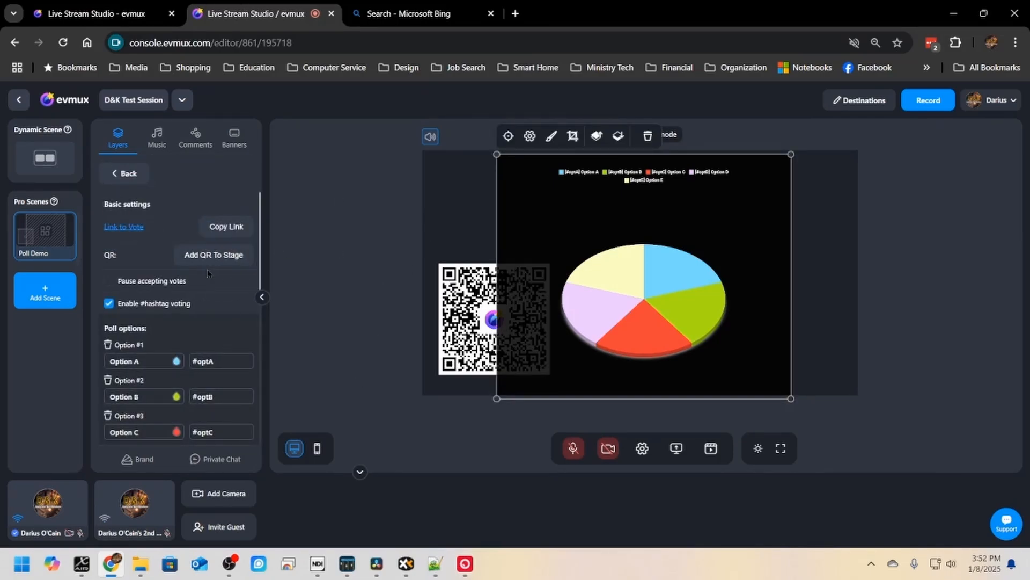
# - Copy the poll's voting link and paste it into a new Notepad++ document, minimizing that window when finished
pyautogui.click(244, 231)
pyautogui.click(435, 564)
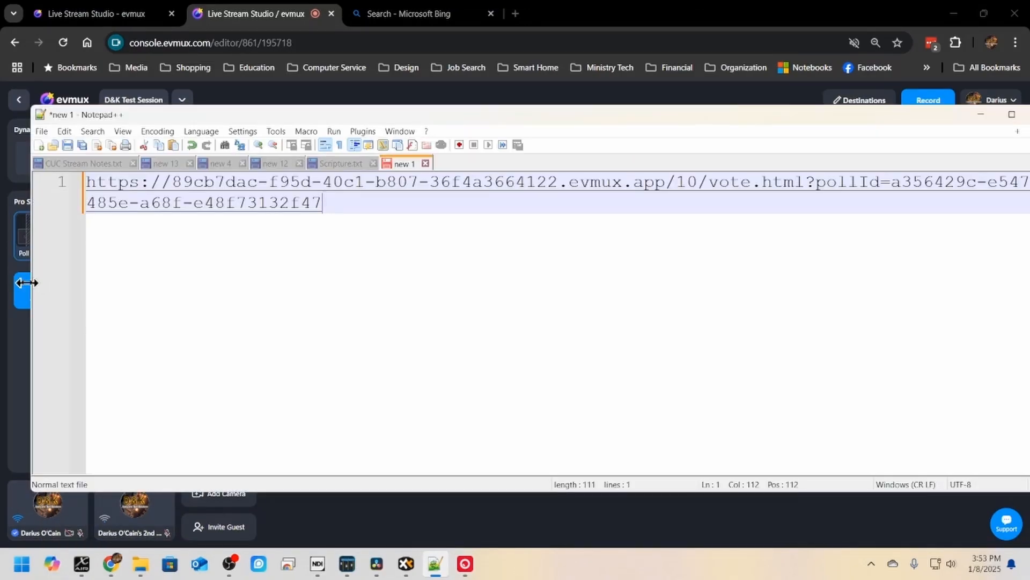
pyautogui.moveTo(30, 285); pyautogui.dragTo(273, 286)
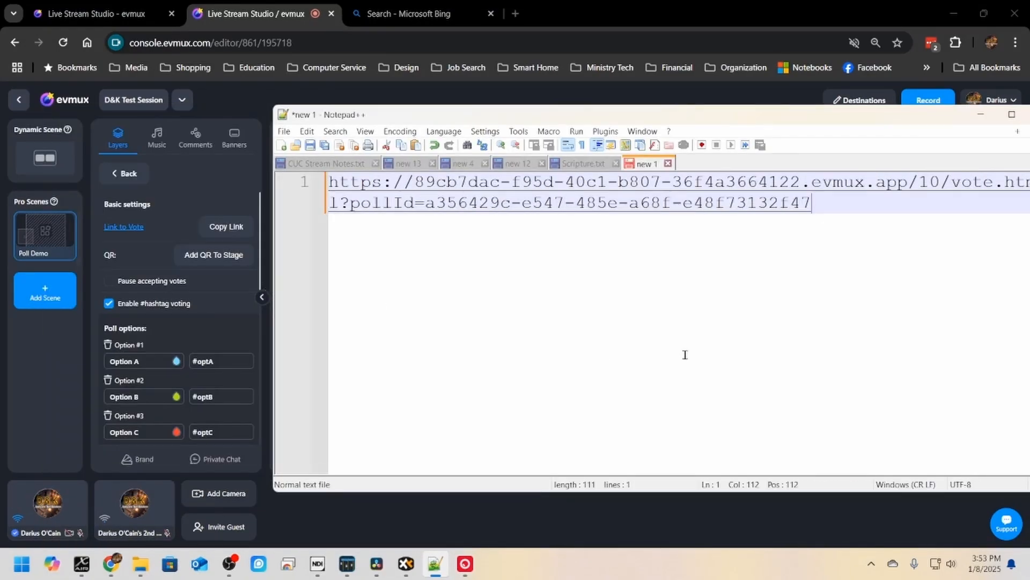
pyautogui.moveTo(803, 119); pyautogui.dragTo(743, 119)
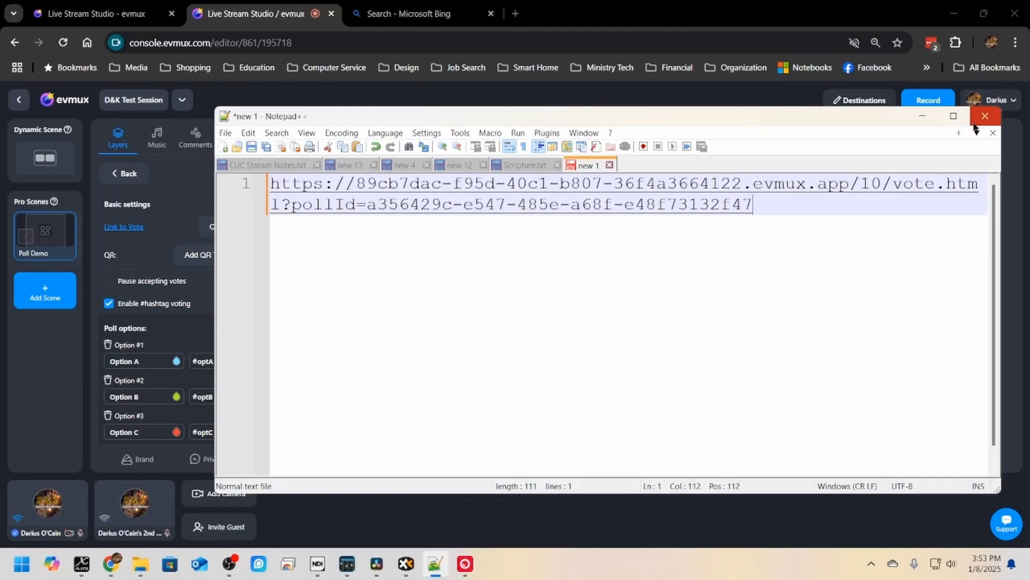
pyautogui.click(922, 117)
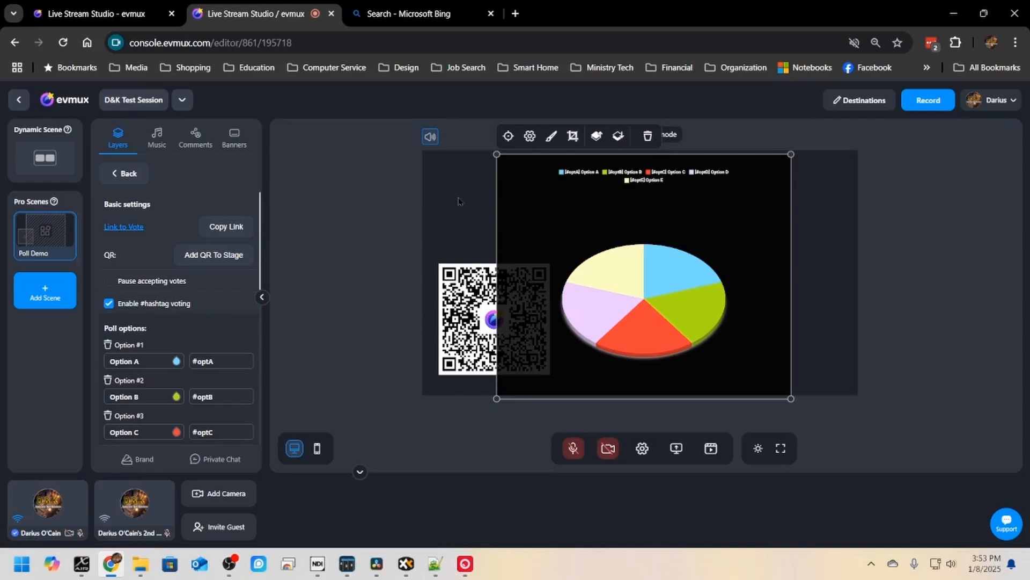
# - Rename the first poll option to Monday and set its voting hashtag to #mon
pyautogui.click(447, 223)
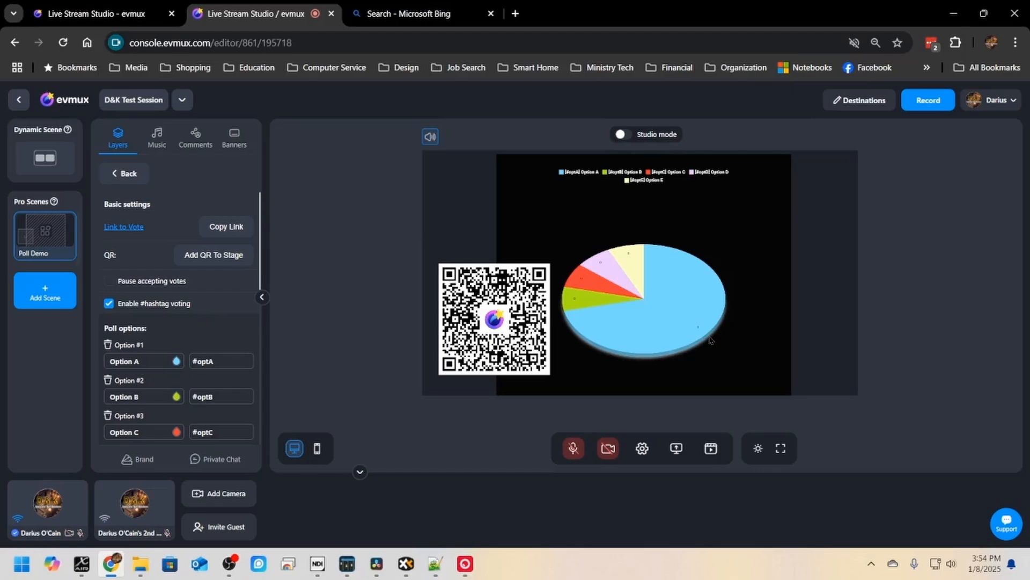
pyautogui.click(232, 362)
pyautogui.click(158, 361)
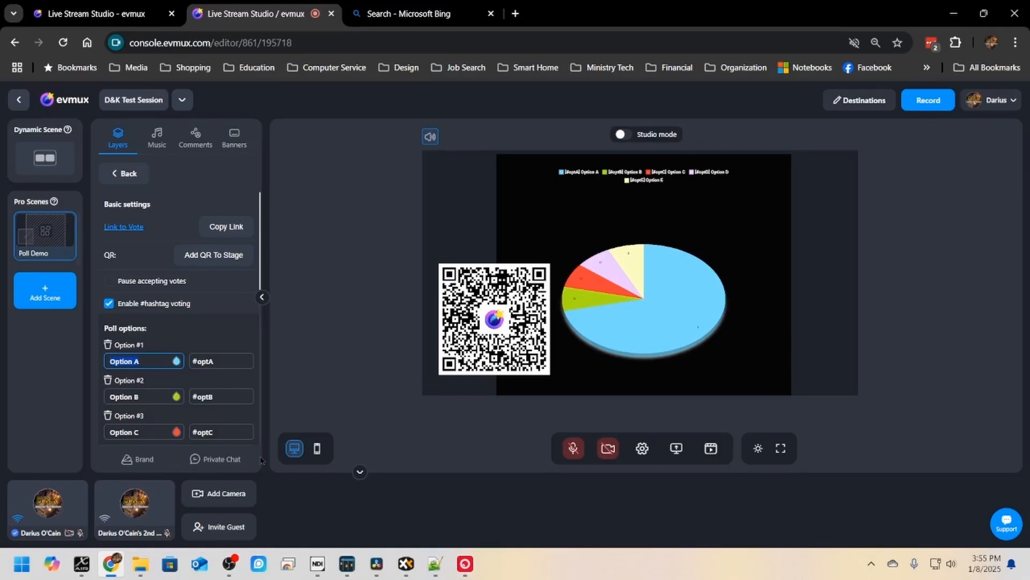
pyautogui.write('Monda')
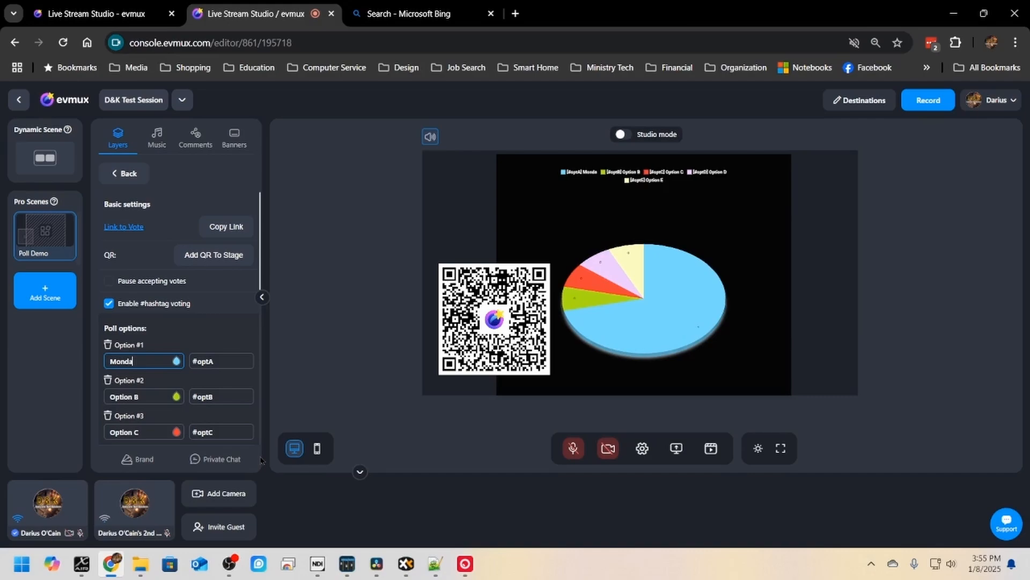
pyautogui.write('y')
pyautogui.click(218, 360)
pyautogui.press('BackSpace')
pyautogui.press('BackSpace')
pyautogui.press('BackSpace')
pyautogui.press('BackSpace')
pyautogui.press('BackSpace')
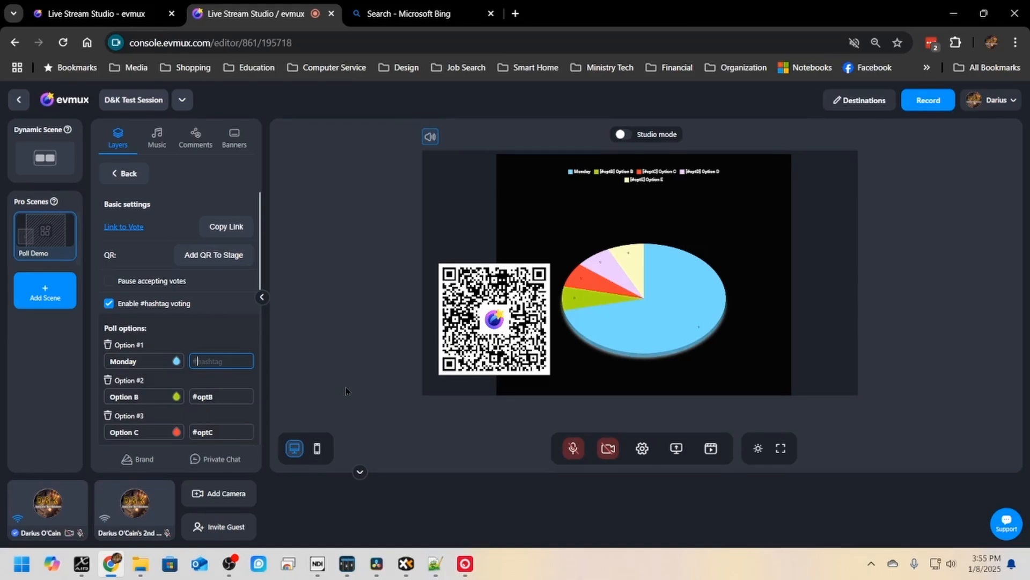
pyautogui.write('#mon')
pyautogui.press('Tab')
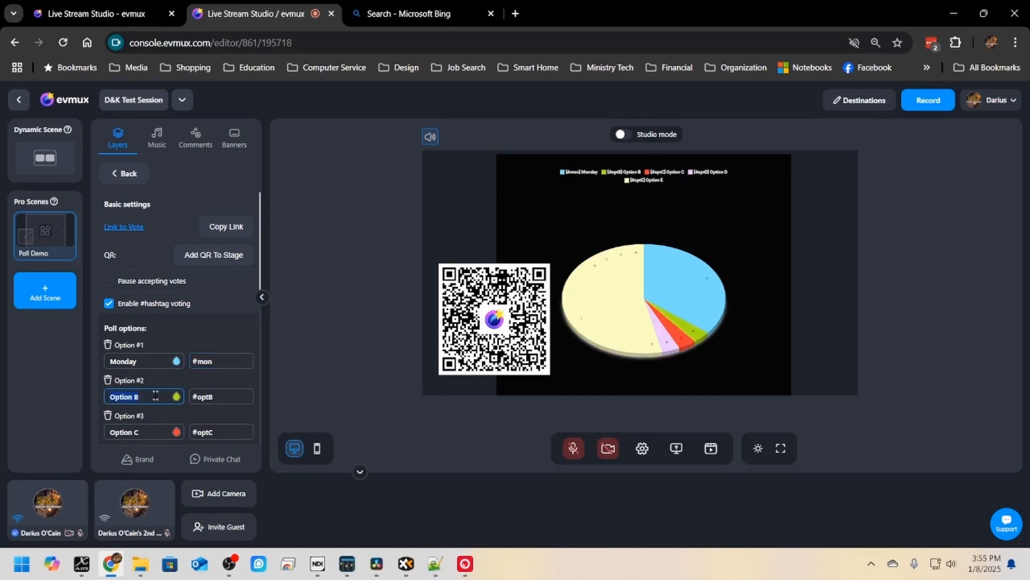
# - Rename the second poll option to Tuesday and set its voting hashtag to #Tues
pyautogui.write('Te')
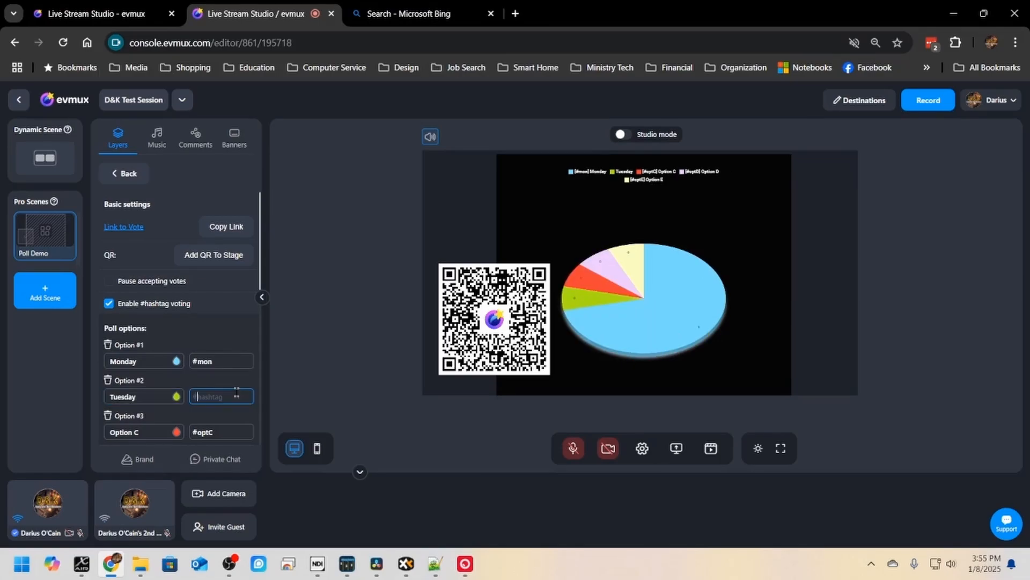
pyautogui.write('#T')
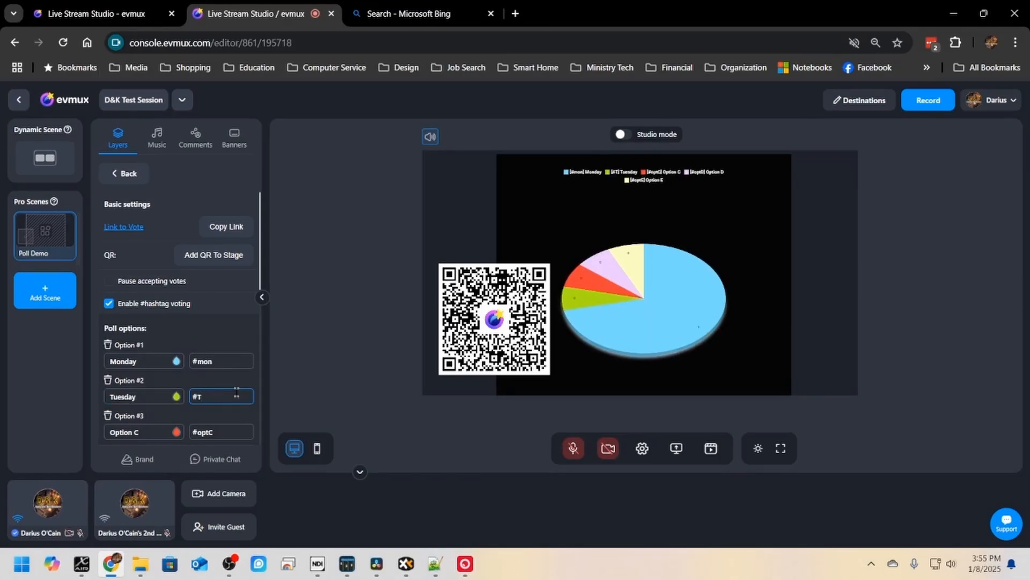
pyautogui.write('ues')
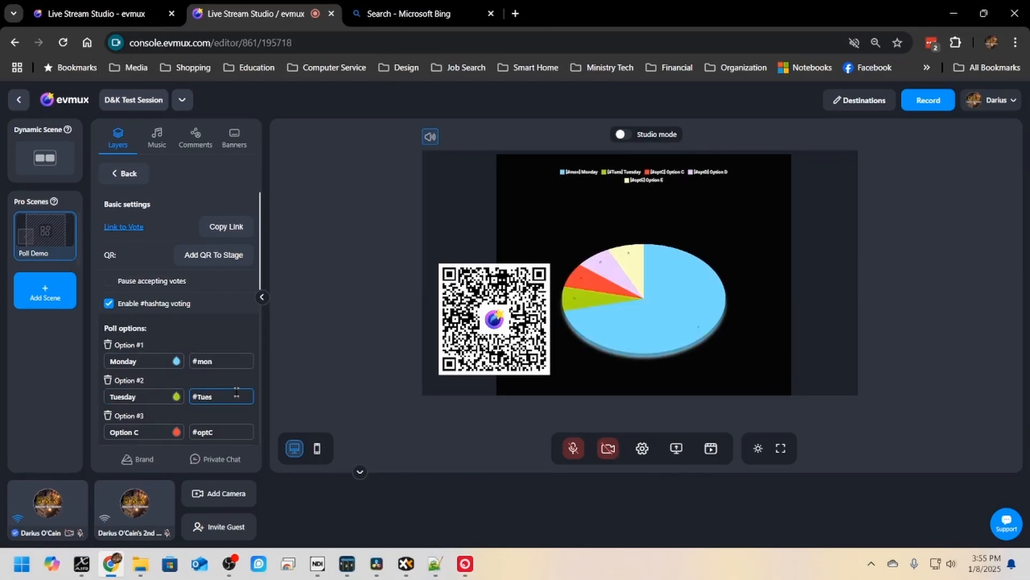
pyautogui.click(310, 272)
# - Enable the poll's title and set its text to Days
pyautogui.scroll(-3, 216, 342)
pyautogui.scroll(3, 217, 341)
pyautogui.scroll(-5, 217, 341)
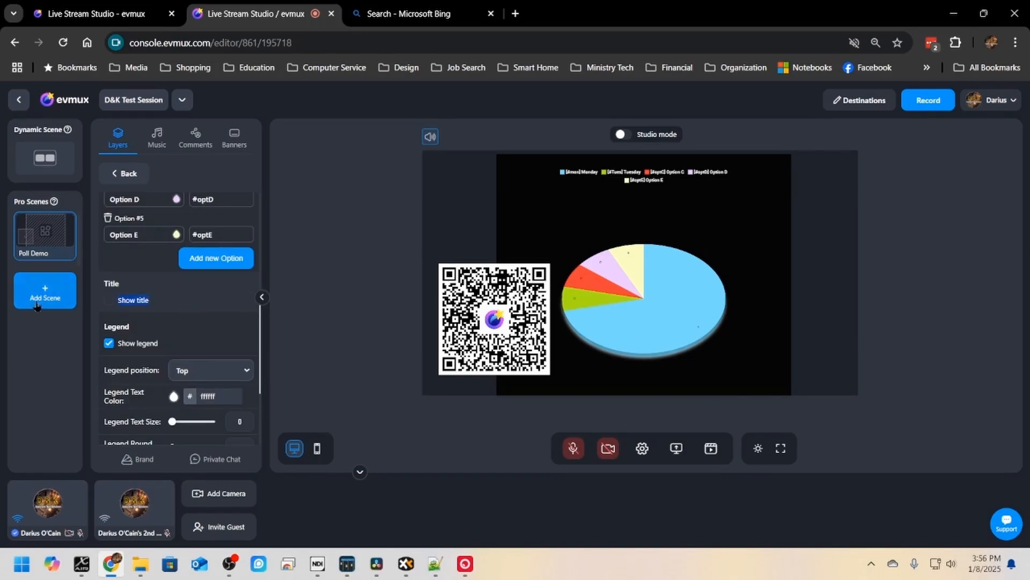
pyautogui.click(109, 300)
pyautogui.scroll(-1, 109, 256)
pyautogui.hotkey('ctrl', 'a')
pyautogui.write('Days')
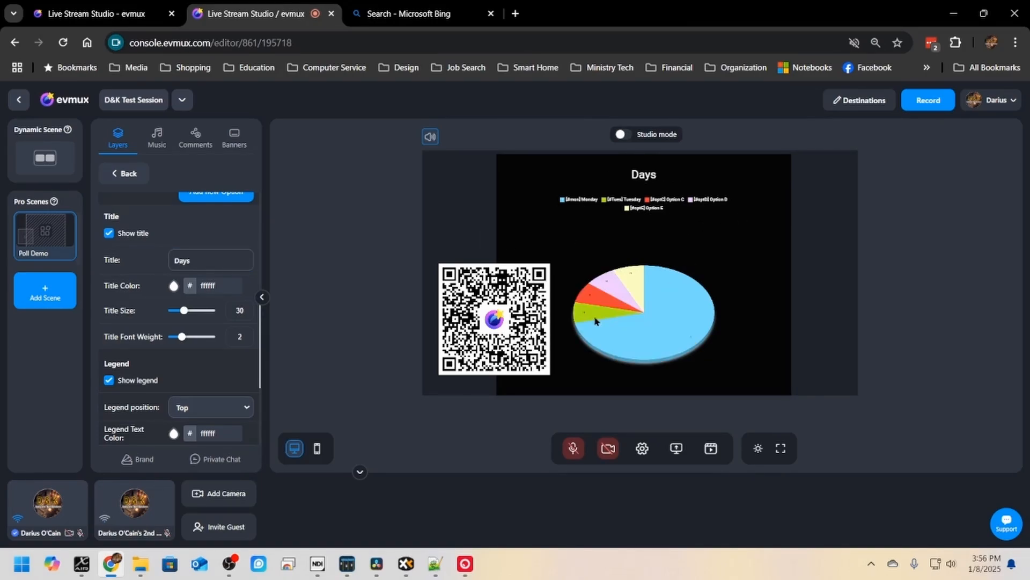
# - Cast a vote for Tuesday on the poll's voting page and close the page
pyautogui.scroll(10, 156, 258)
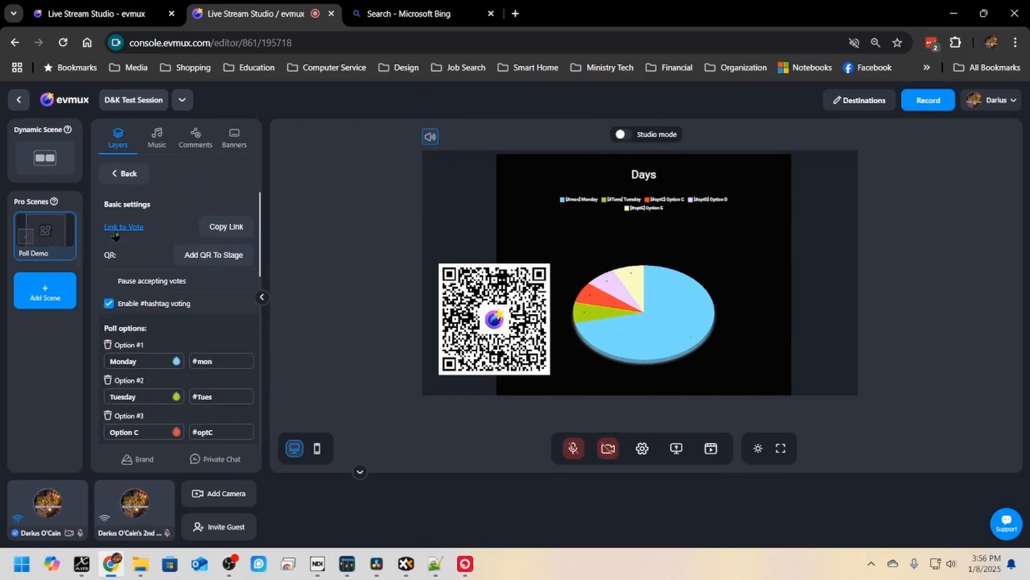
pyautogui.click(122, 227)
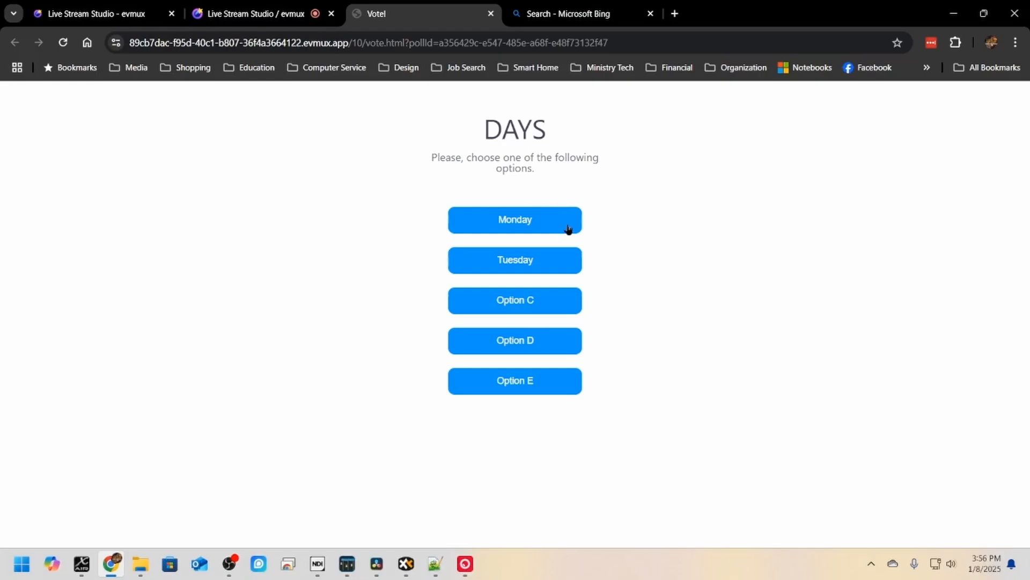
pyautogui.click(523, 269)
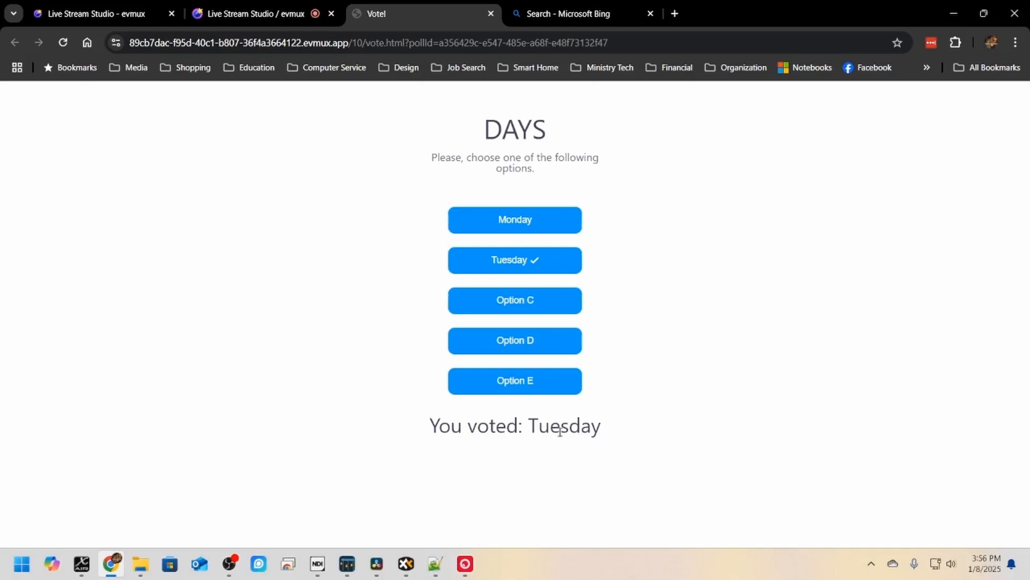
pyautogui.click(490, 14)
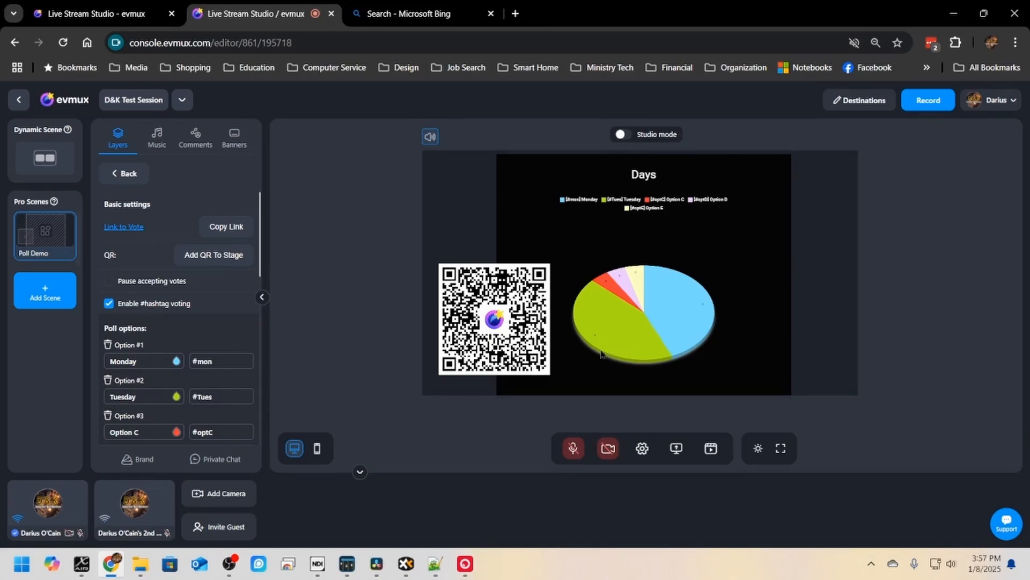
# - Set the poll title's size to 41
pyautogui.scroll(-5, 243, 319)
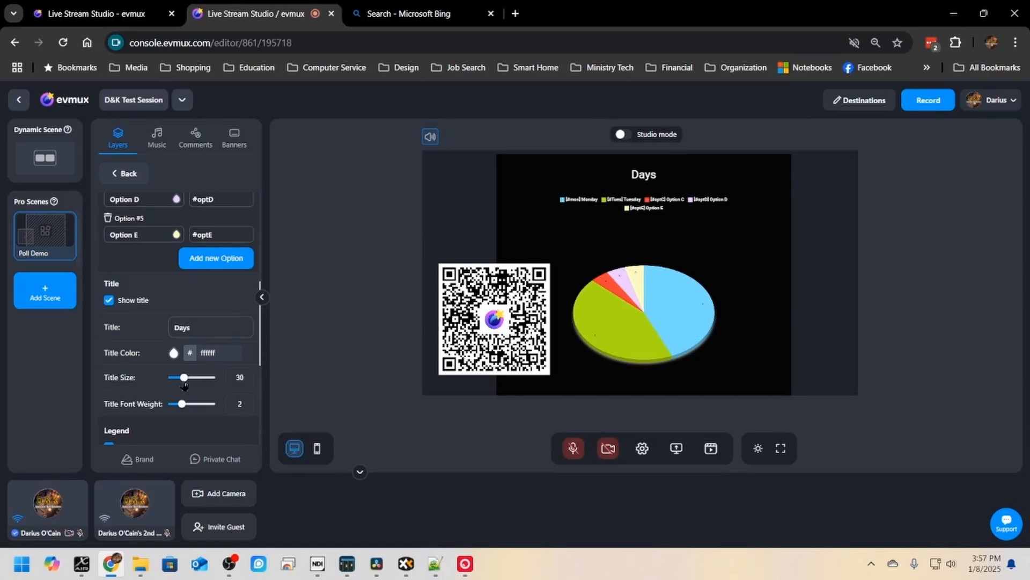
pyautogui.moveTo(184, 378); pyautogui.dragTo(188, 380)
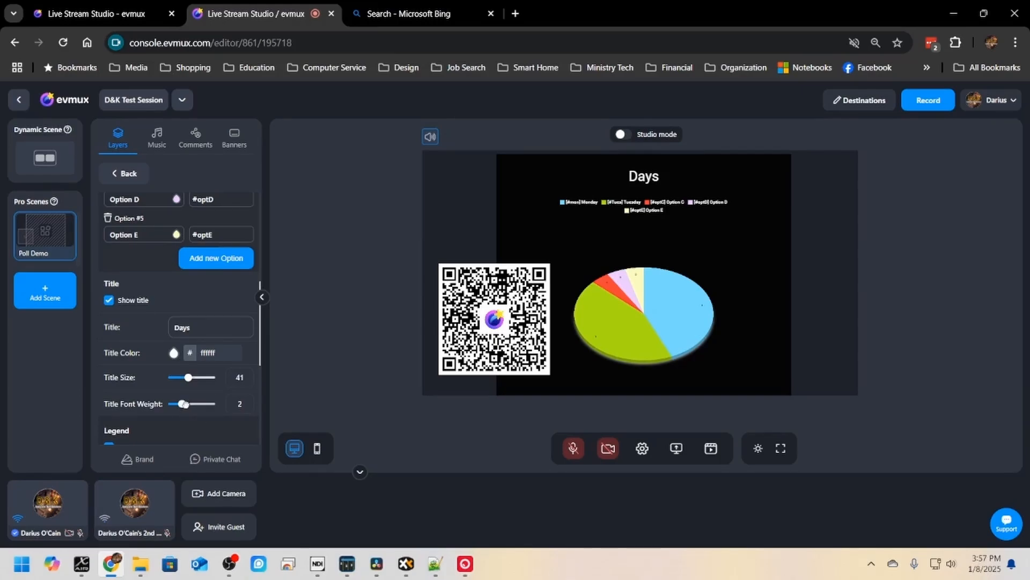
pyautogui.moveTo(183, 404)
pyautogui.mouseDown()
pyautogui.moveTo(191, 404)
pyautogui.moveTo(182, 403)
pyautogui.mouseUp()
# - Toggle the poll's legend off and back on, and look over the legend and general settings
pyautogui.scroll(-3, 108, 247)
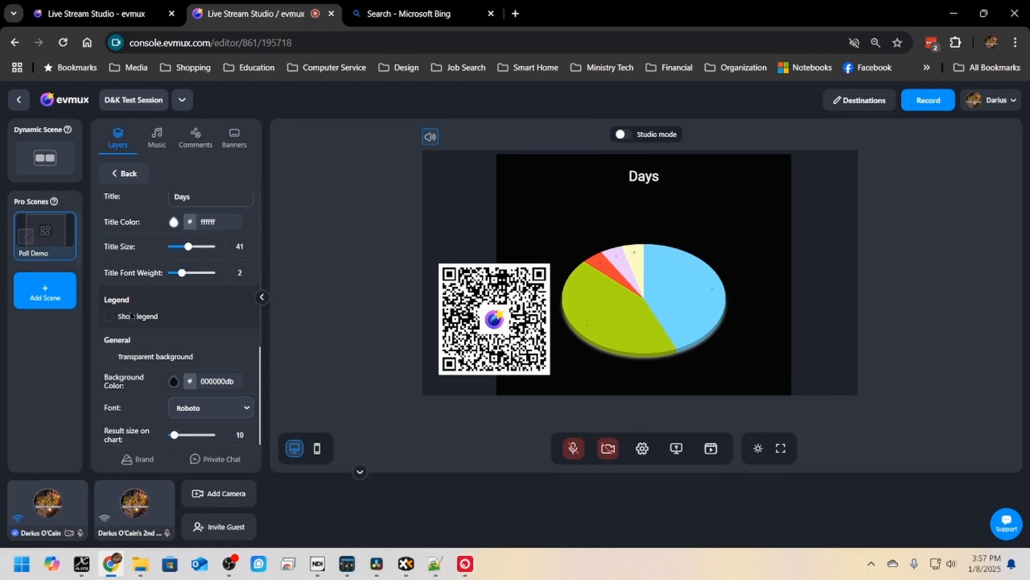
pyautogui.click(109, 318)
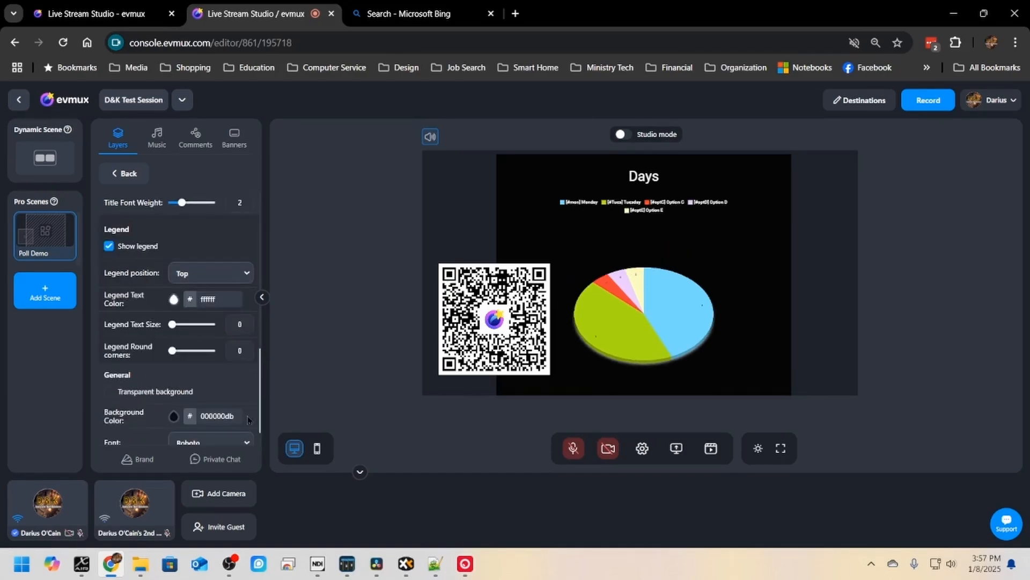
pyautogui.scroll(-2, 223, 361)
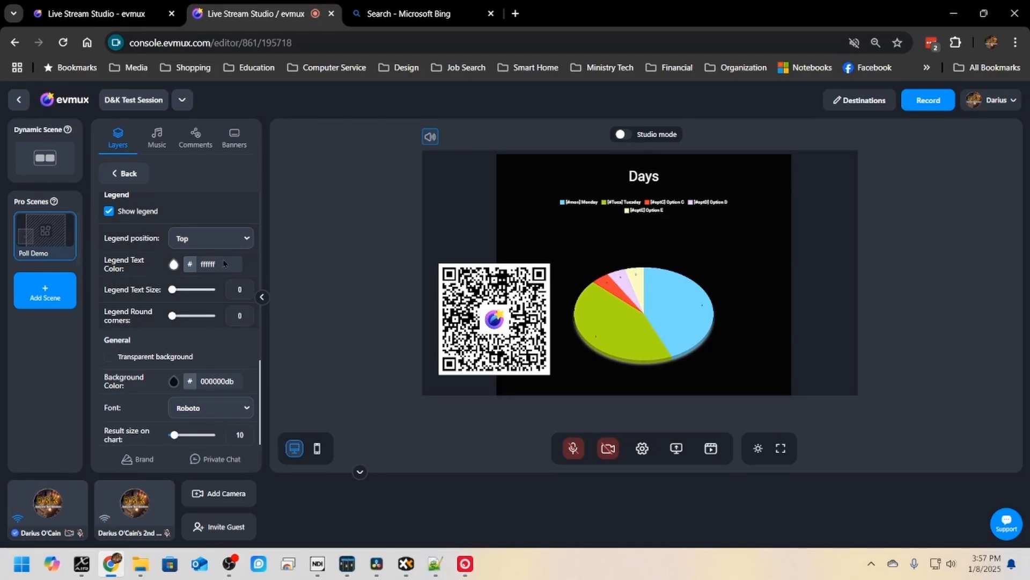
# - Pause accepting votes in the poll's basic settings and re-enable voting
pyautogui.scroll(15, 202, 321)
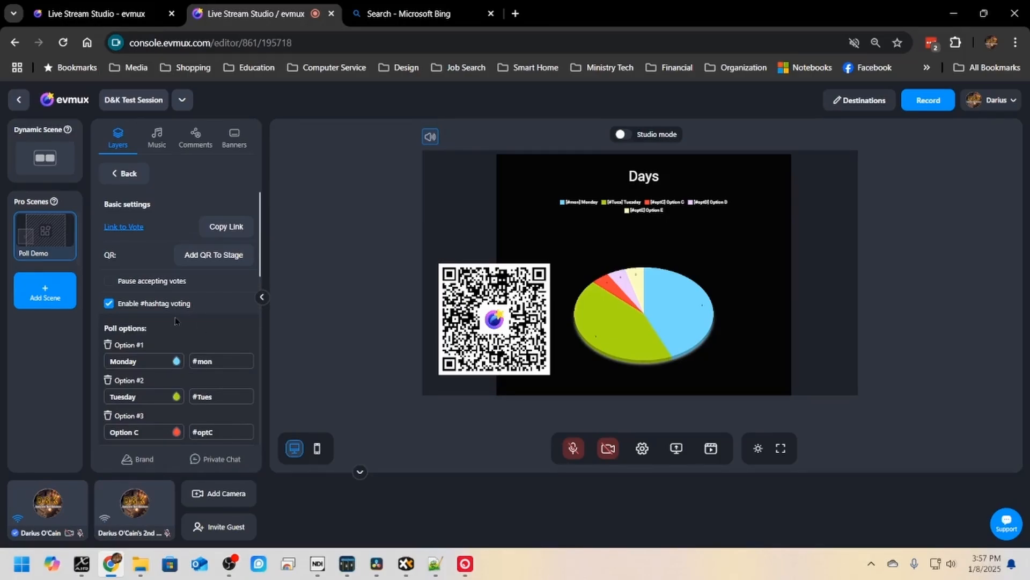
pyautogui.click(109, 280)
pyautogui.click(109, 282)
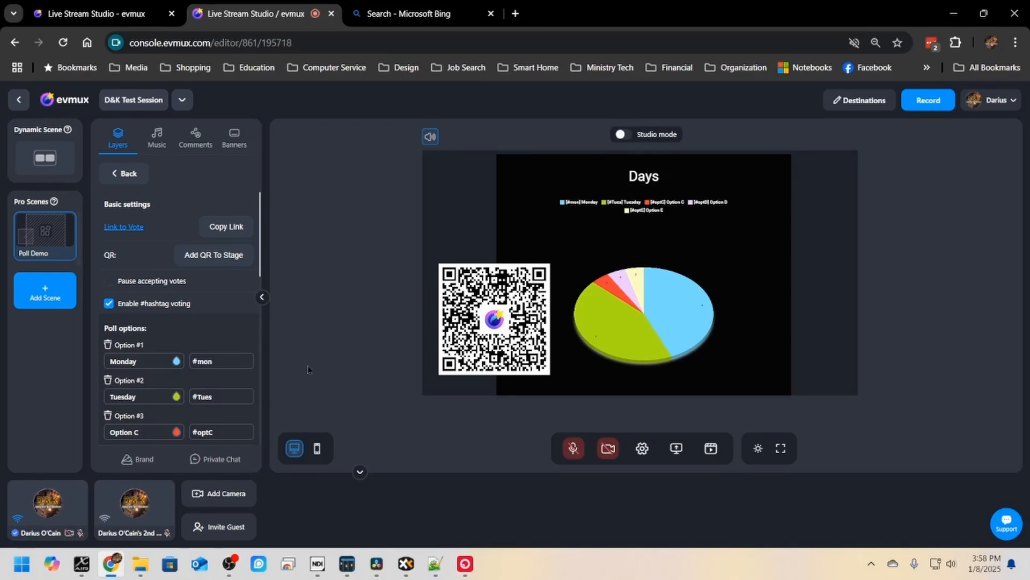